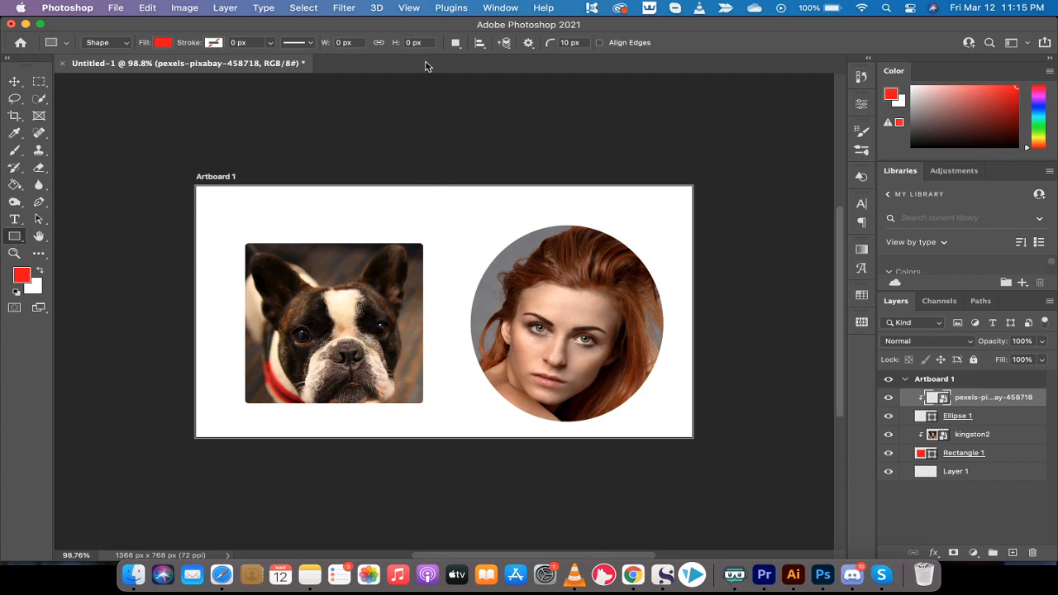
Create a new document from the Web Most Common preset (1366 x 768 px, with artboard).
click(117, 6)
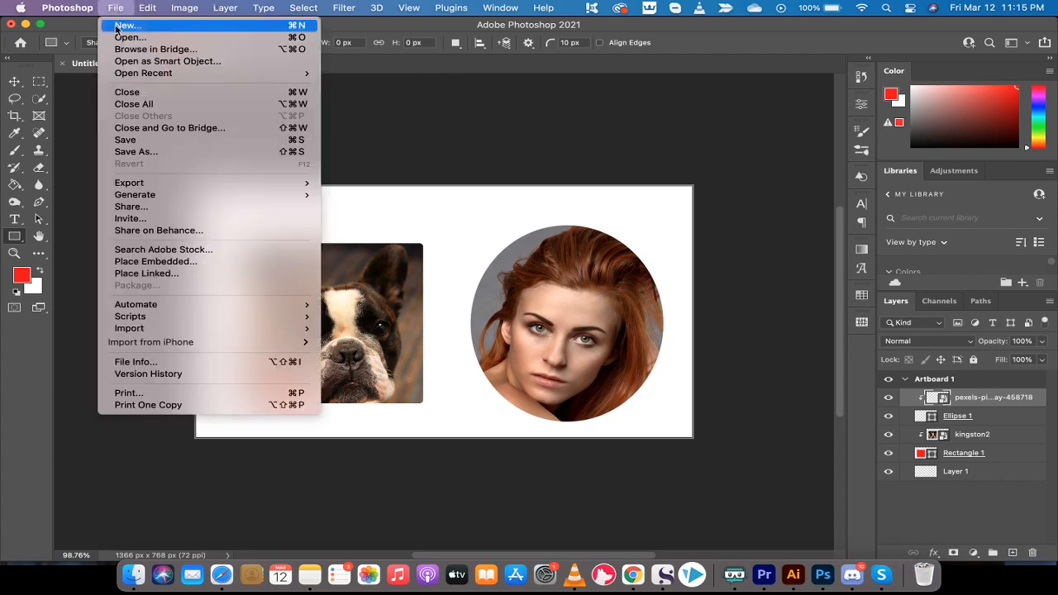
click(124, 25)
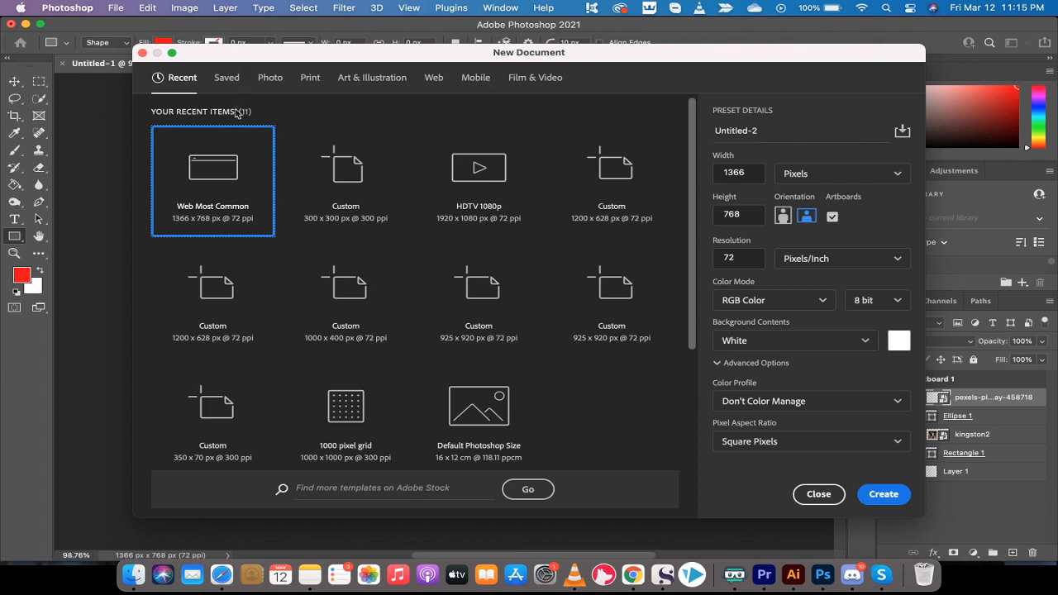
click(435, 77)
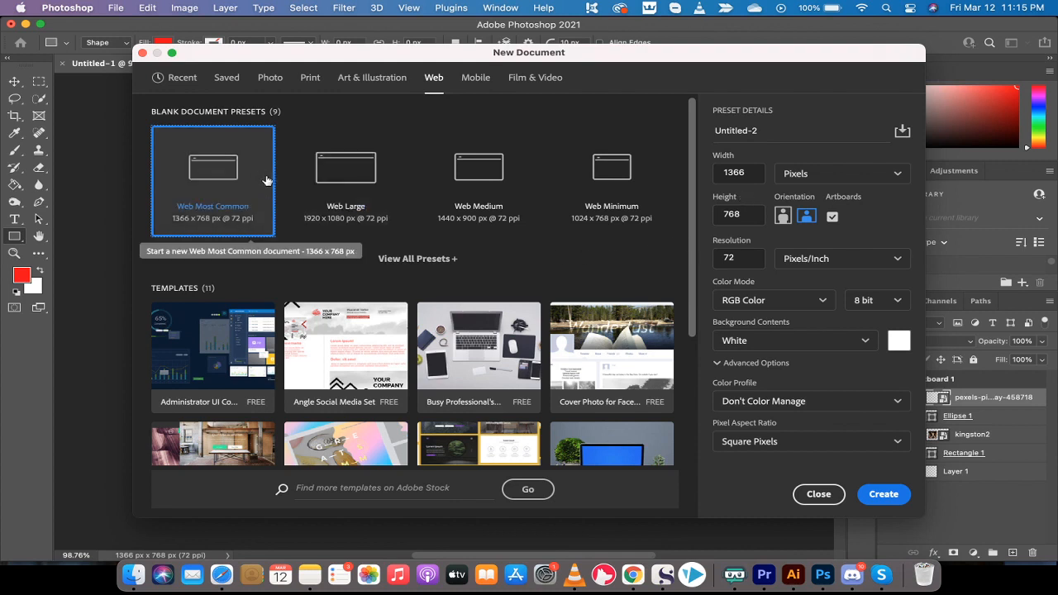
click(884, 498)
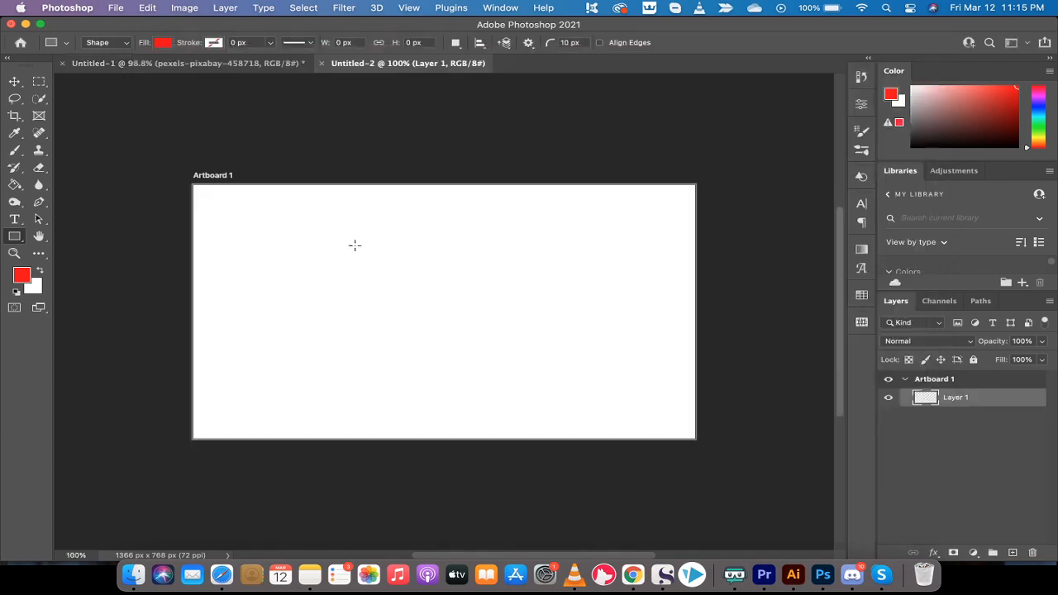
Draw a rectangle shape about 597 x 552 px on the left side of the artboard.
click(14, 82)
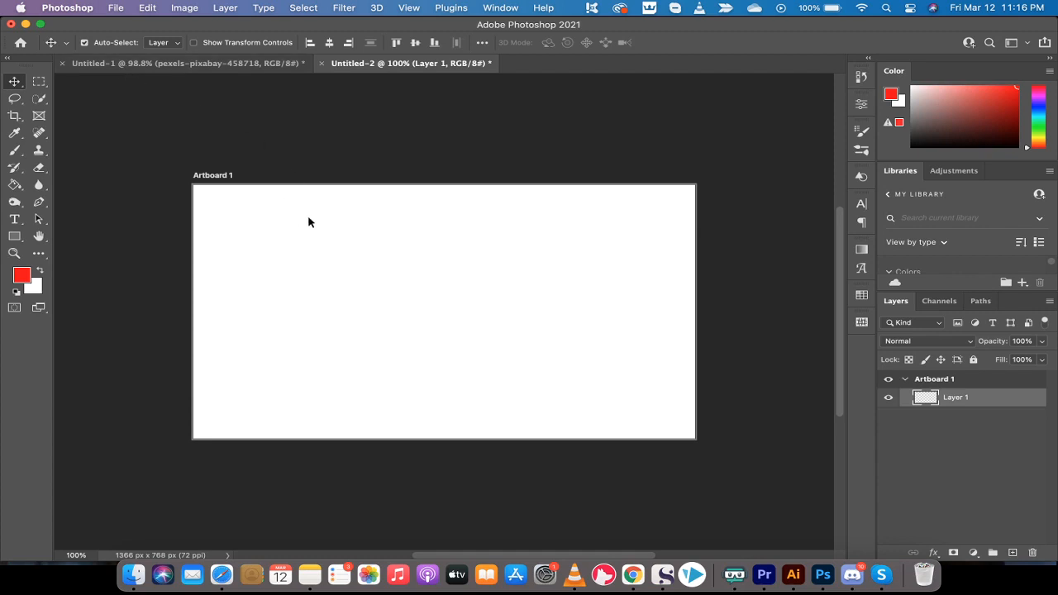
click(18, 237)
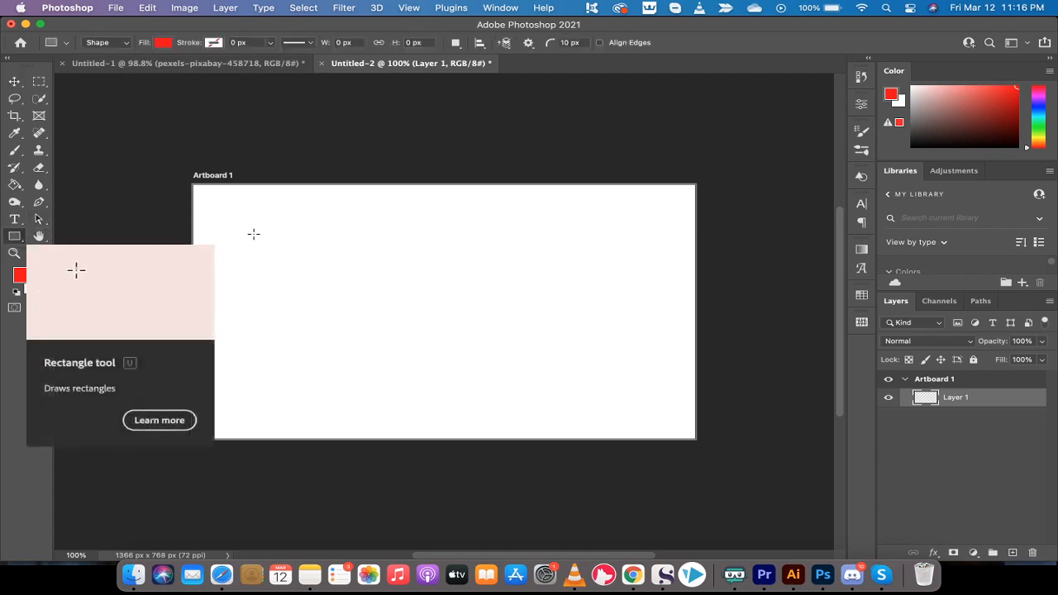
mouse_move(240, 228)
mouse_down()
mouse_move(291, 277)
mouse_move(408, 346)
mouse_move(459, 407)
mouse_up()
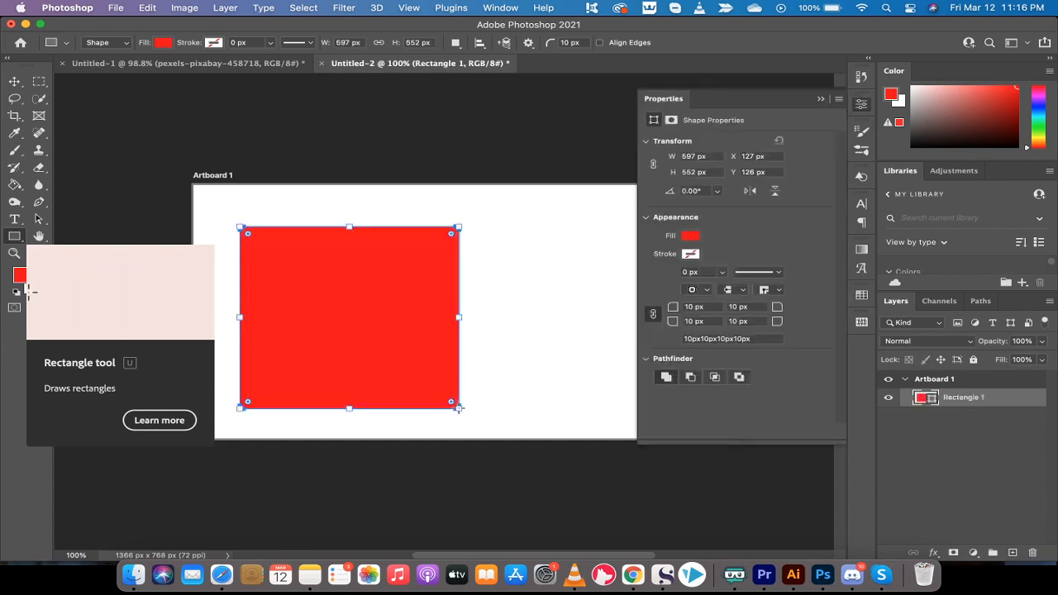
click(821, 100)
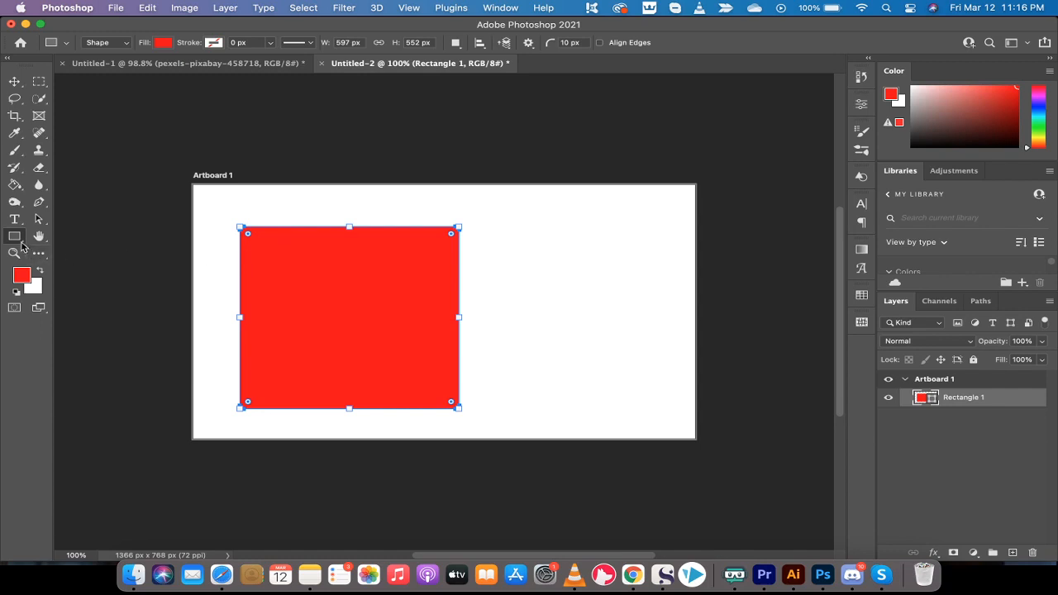
Switch to the Ellipse tool and draw a circle about 495 x 495 px to the right of the rectangle.
click(20, 239)
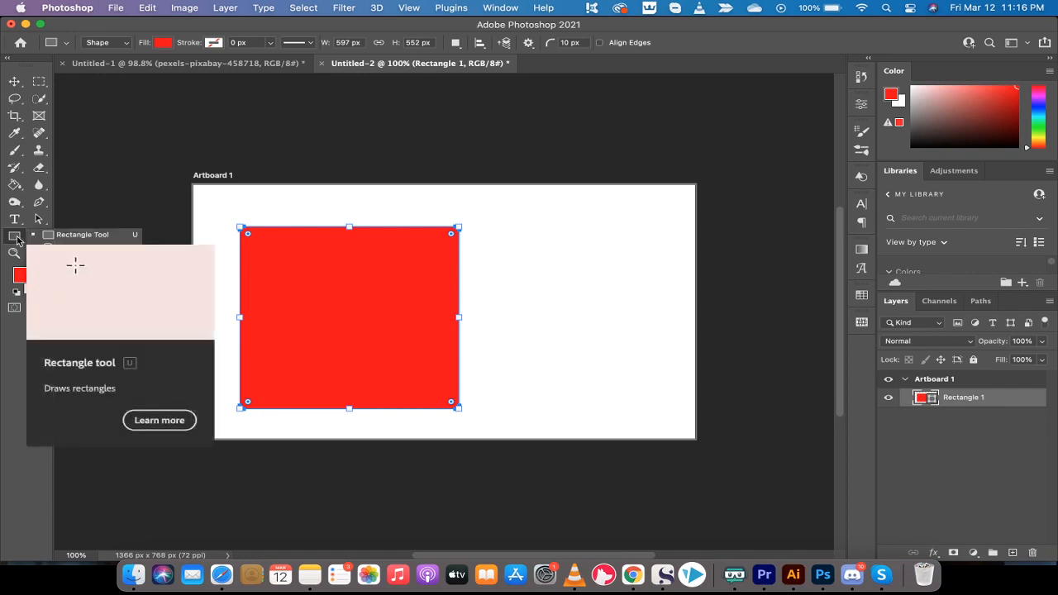
click(74, 247)
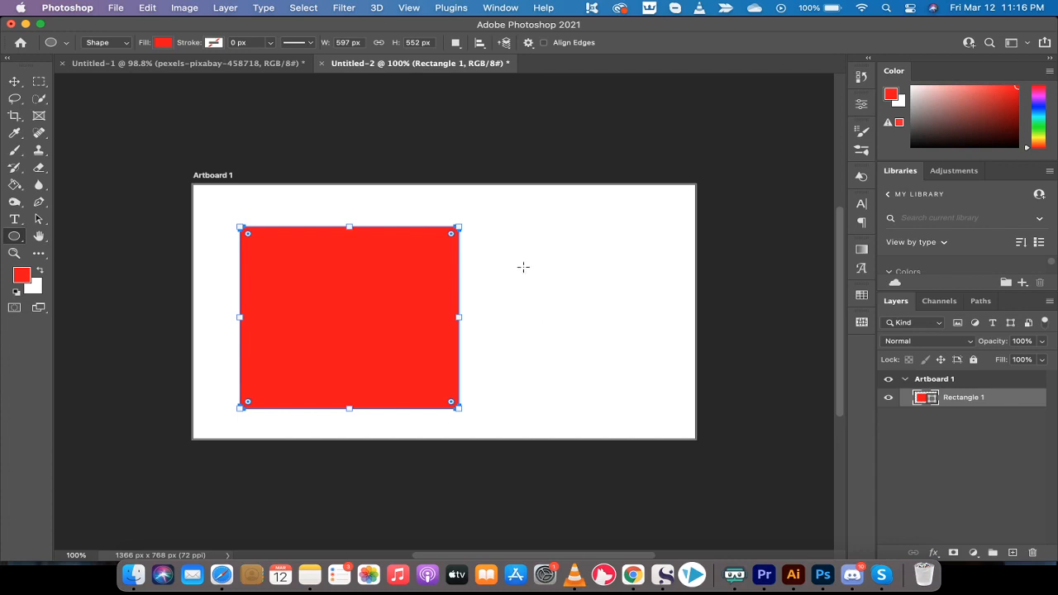
drag(508, 250, 690, 429)
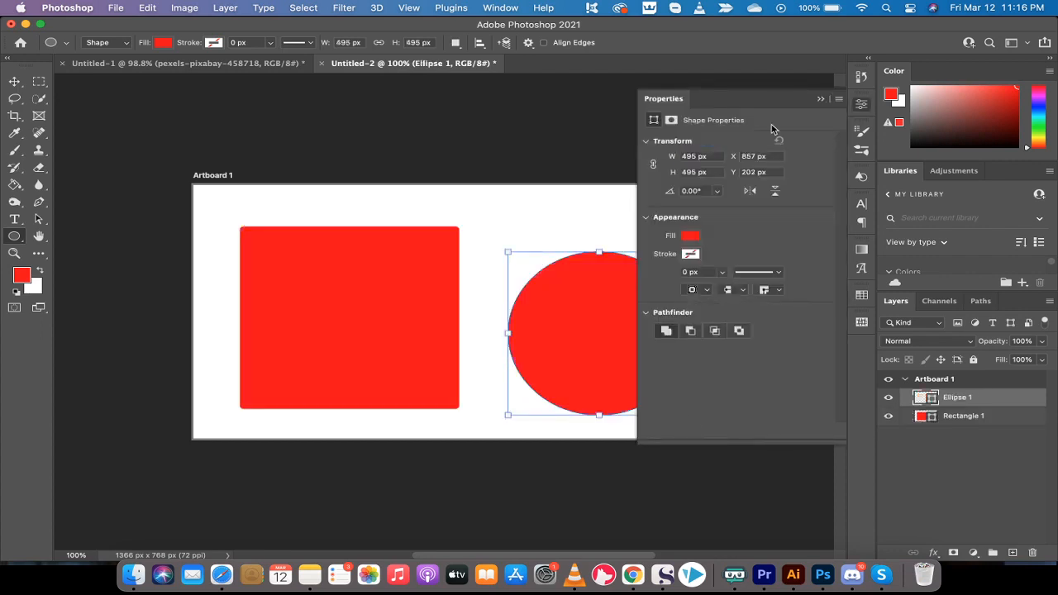
click(820, 99)
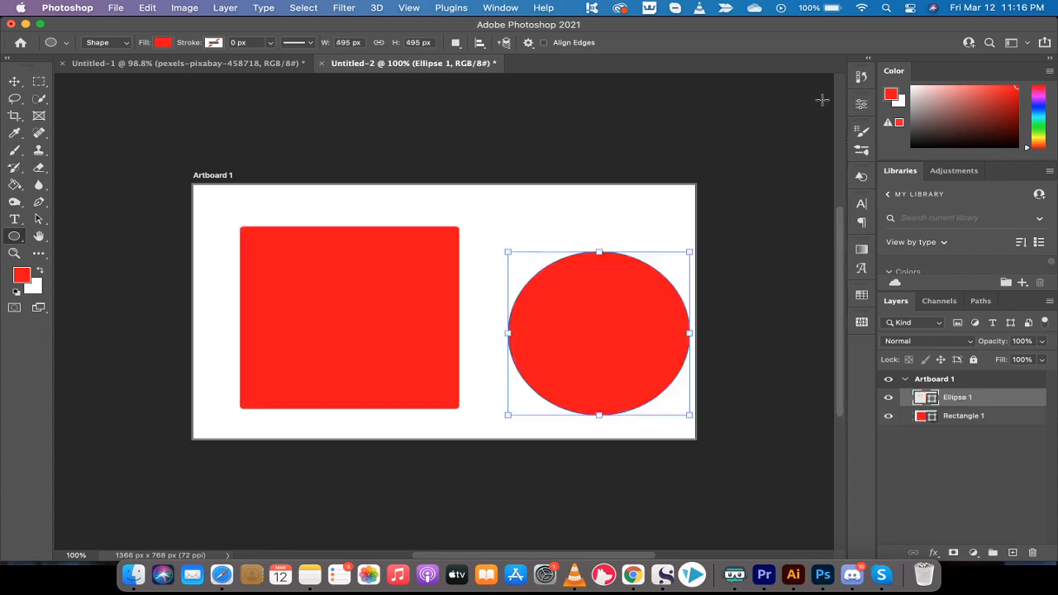
Move the circle slightly up and to the left with the Move tool.
click(15, 81)
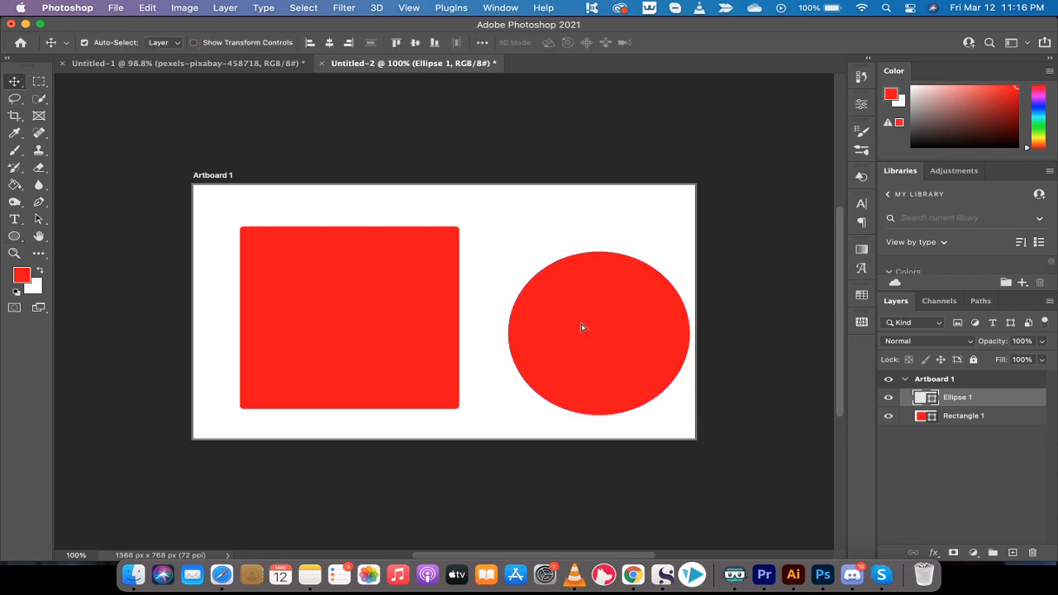
drag(581, 330, 571, 311)
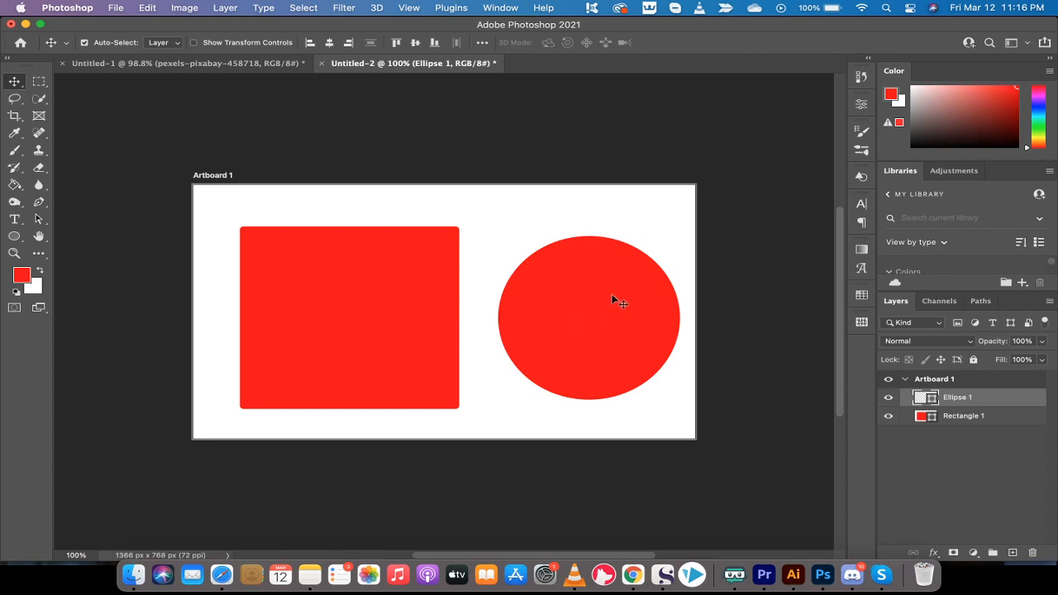
Change the rectangle's fill colour to black (000000).
click(322, 292)
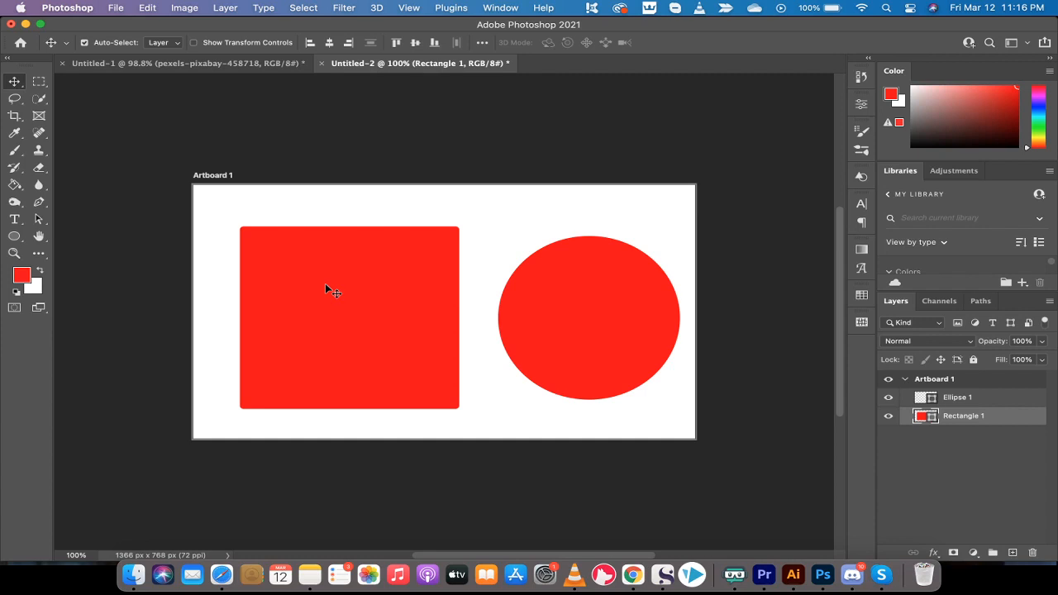
double_click(920, 417)
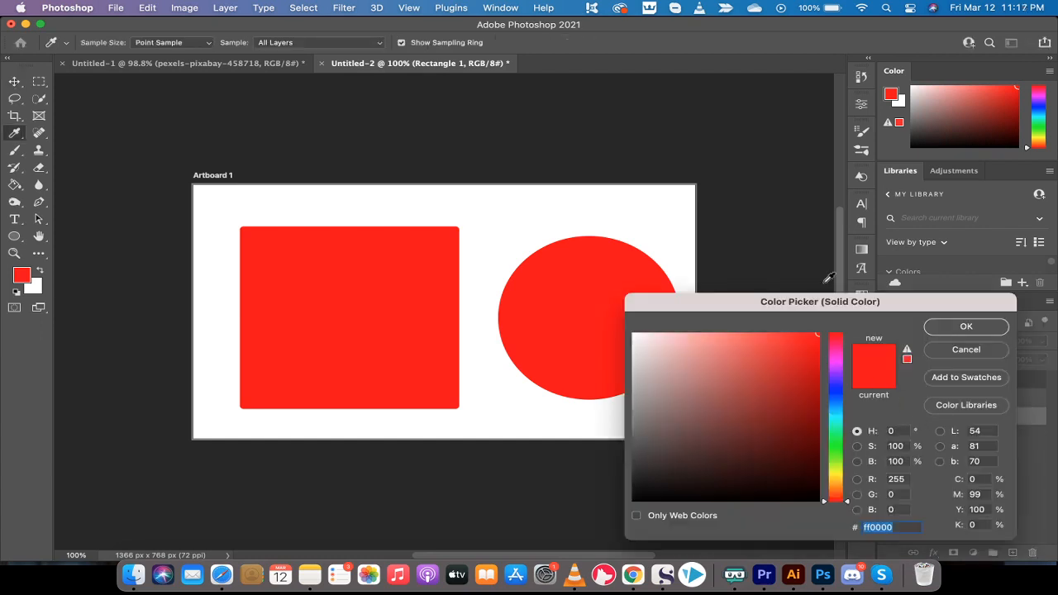
mouse_move(768, 366)
mouse_down()
mouse_move(810, 374)
mouse_move(820, 405)
mouse_move(815, 513)
mouse_up()
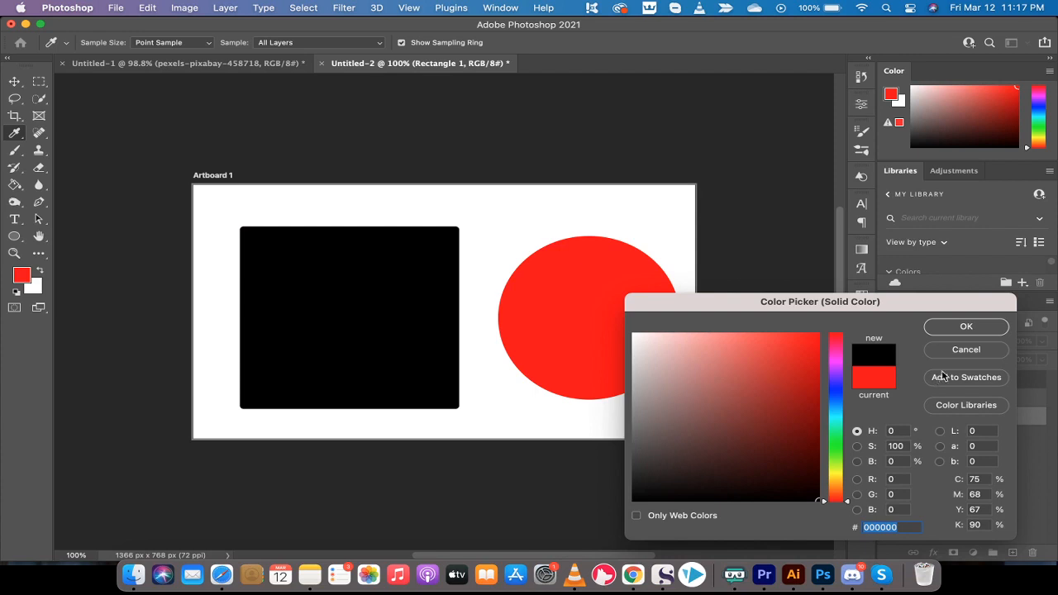
click(975, 333)
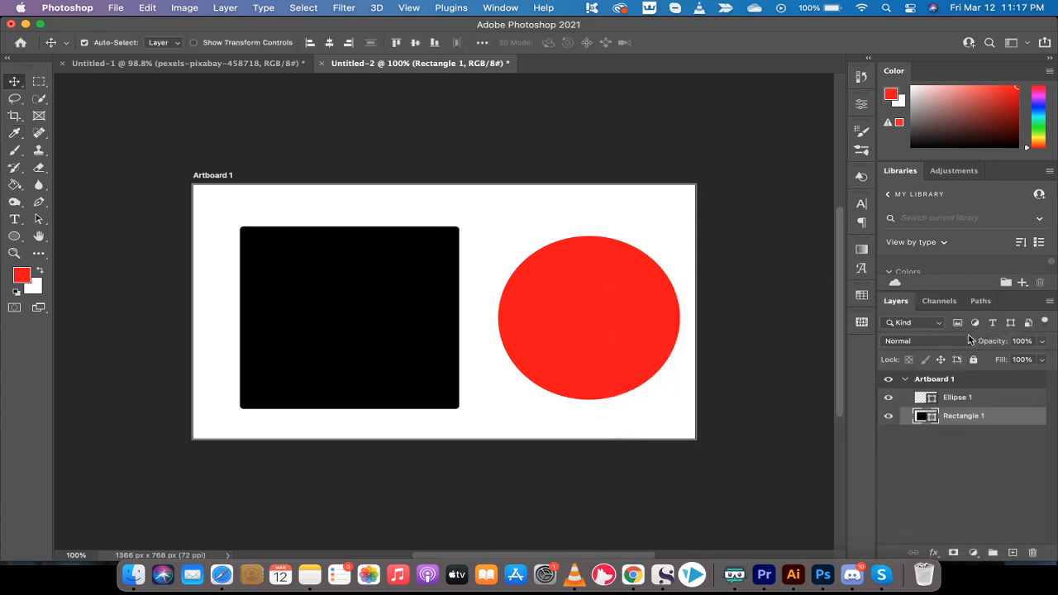
click(957, 398)
click(956, 416)
click(547, 205)
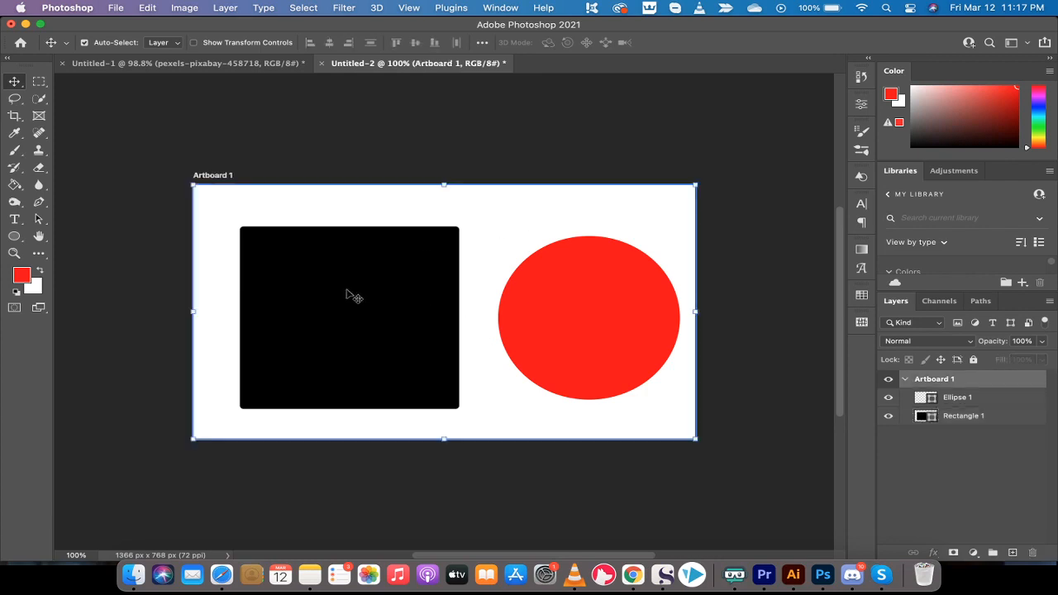
click(149, 252)
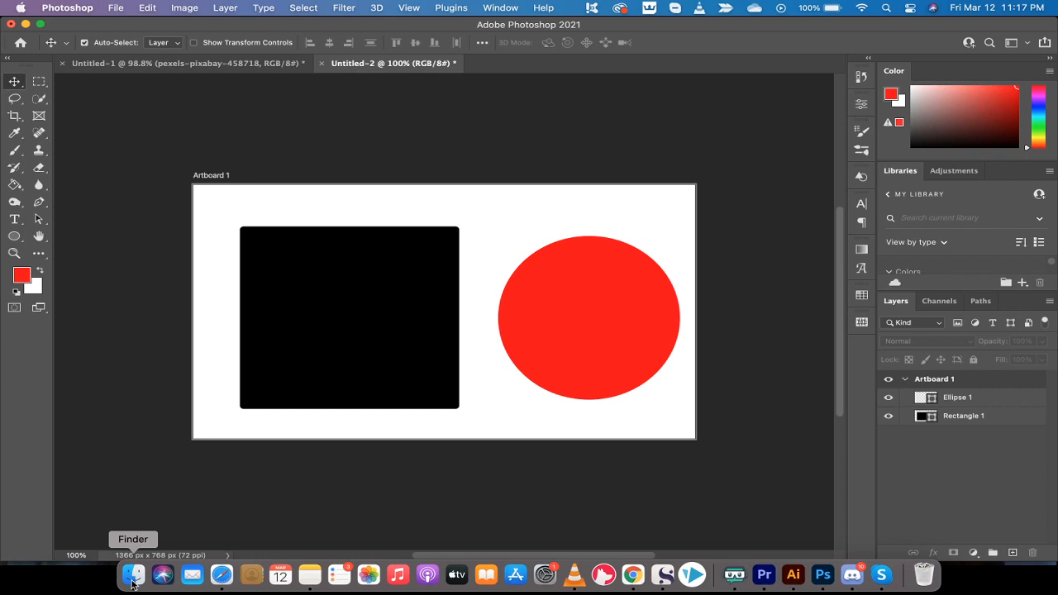
Switch to Finder and drag kingston2.png from the Pictures folder onto the artboard.
click(132, 581)
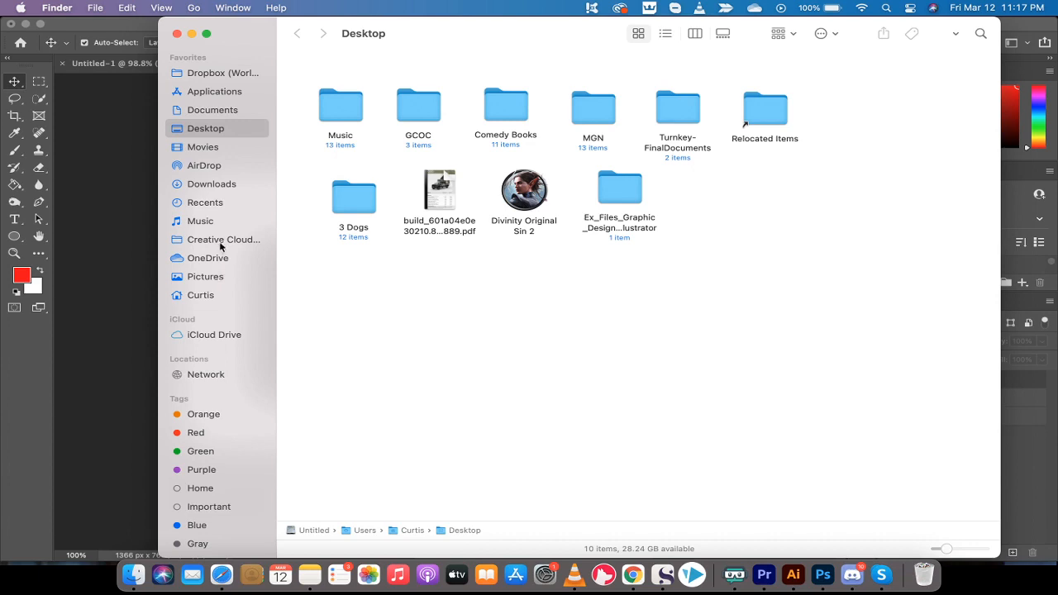
click(206, 276)
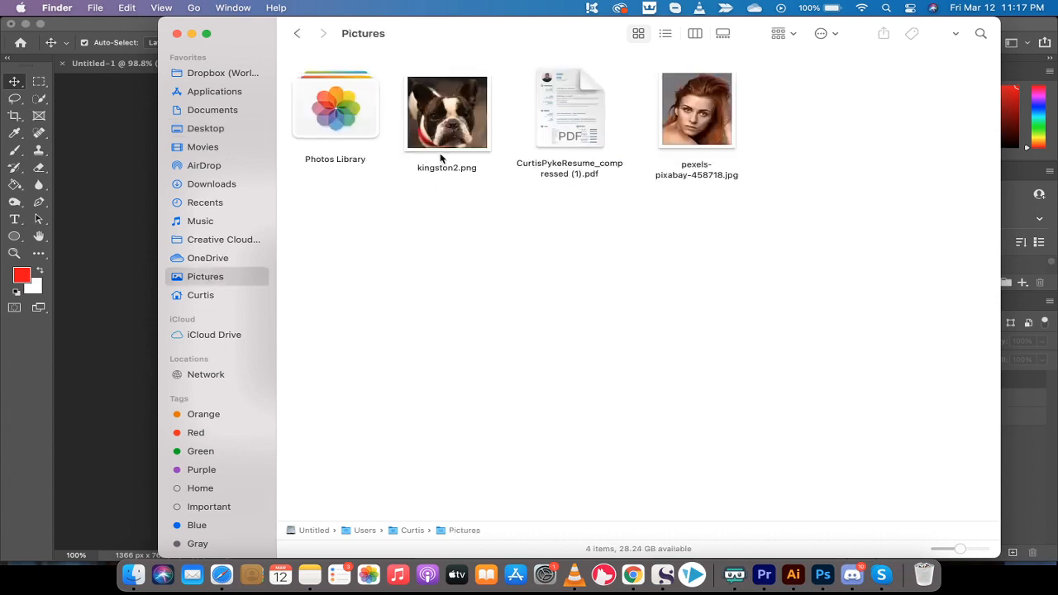
click(457, 125)
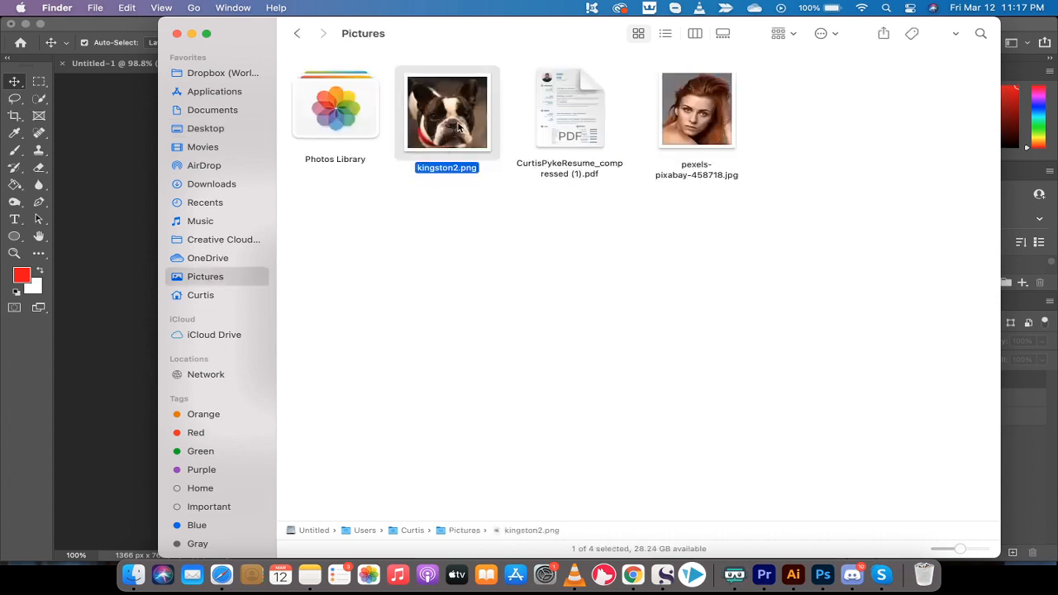
drag(451, 124, 346, 313)
key(super+Tab)
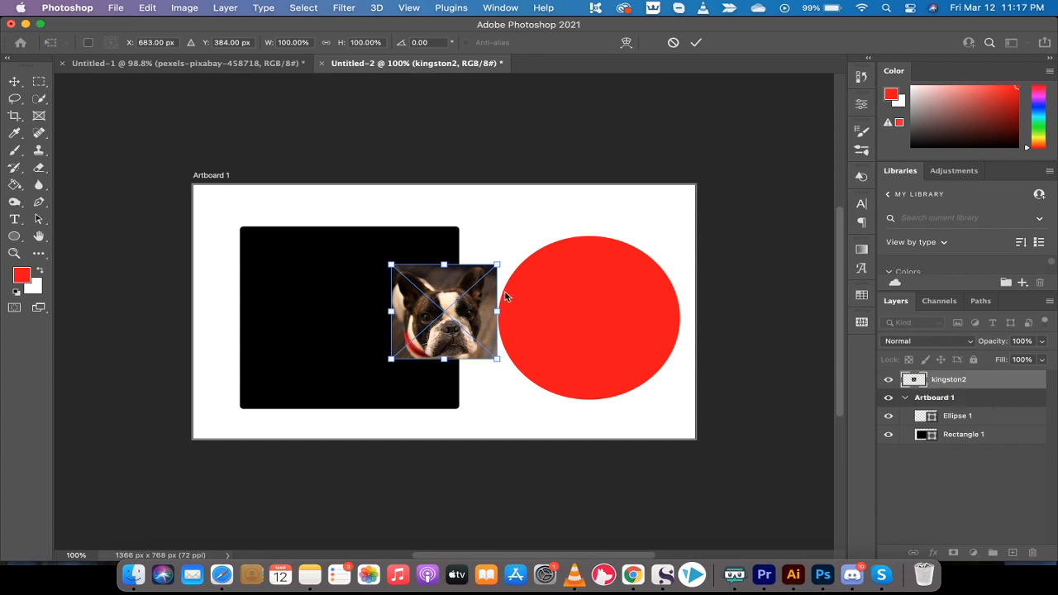
Move and enlarge the placed dog image to about 227% over the rectangle and commit the placement.
drag(435, 292, 347, 294)
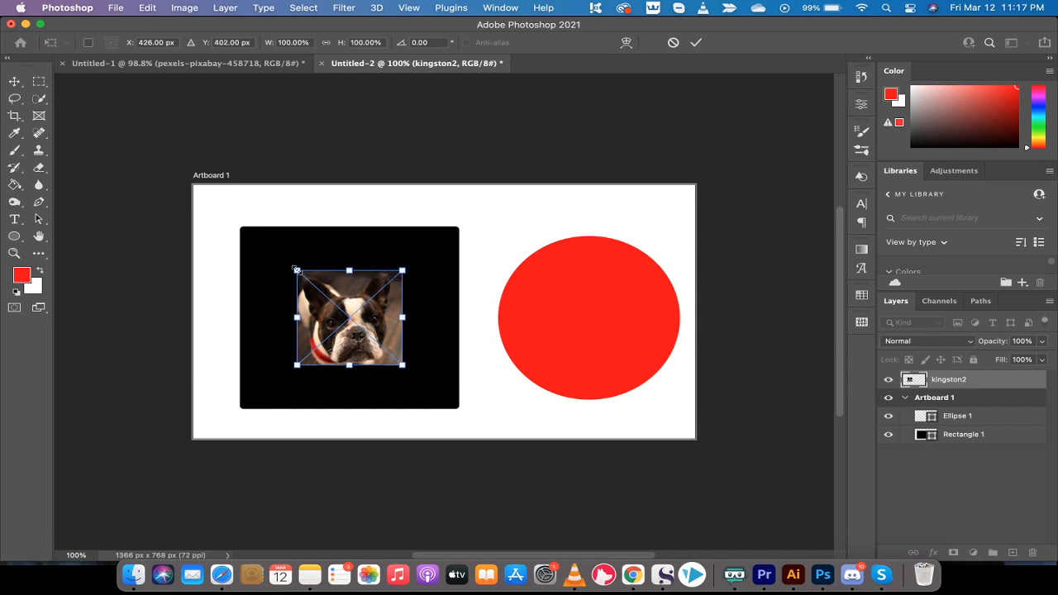
drag(295, 270, 222, 203)
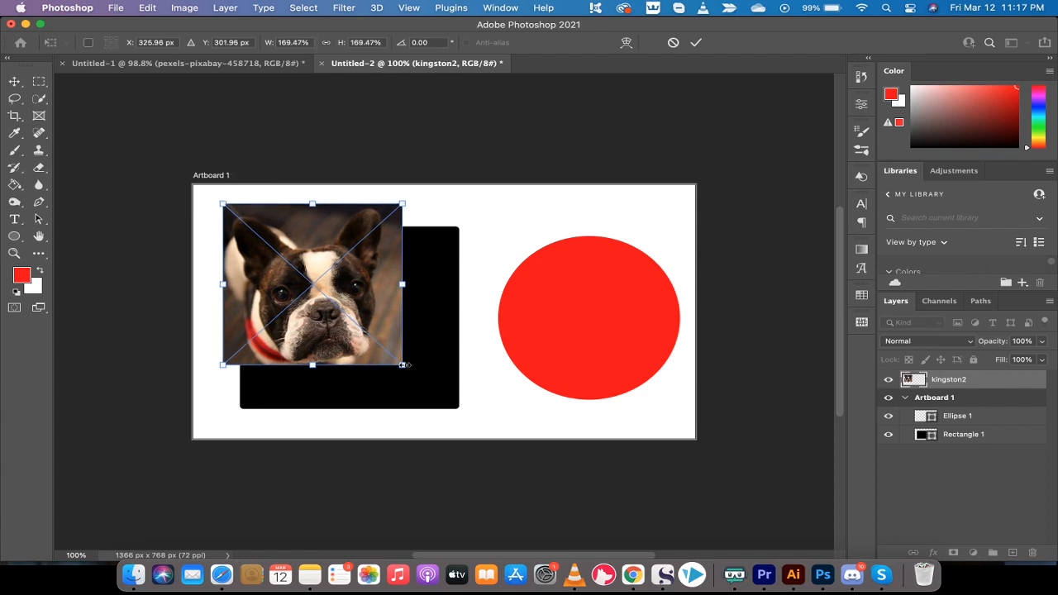
drag(403, 365, 468, 413)
drag(331, 272, 349, 286)
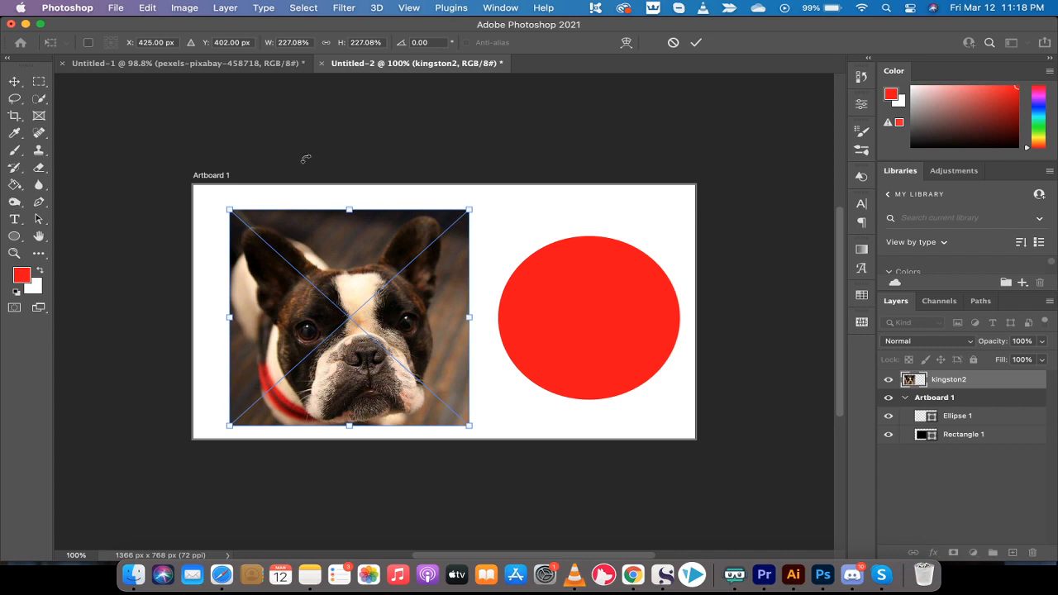
key(Return)
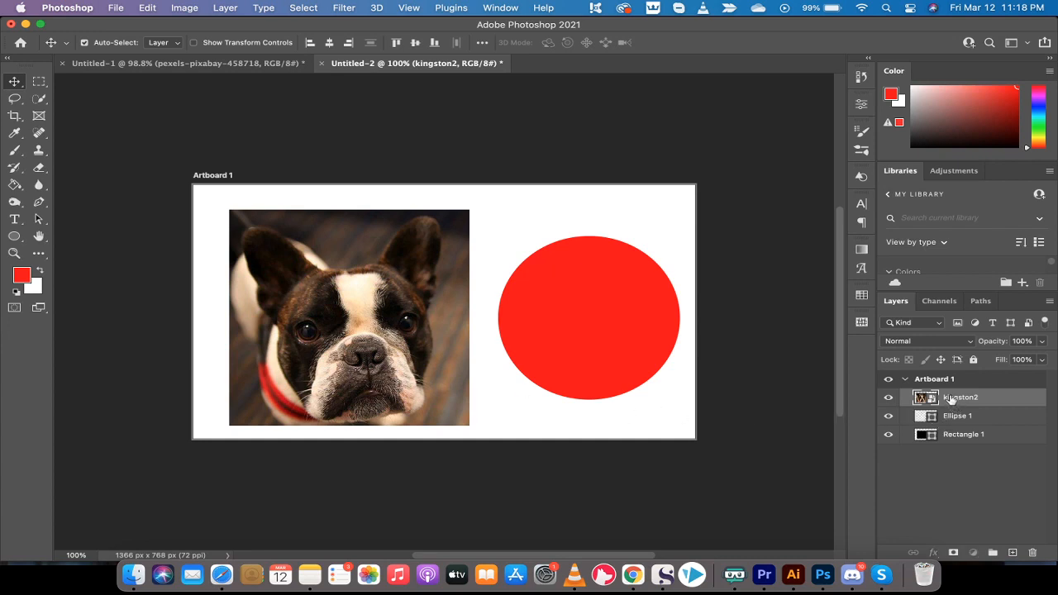
Move the kingston2 layer directly above Rectangle 1 and clip it to the rectangle.
drag(950, 400, 950, 421)
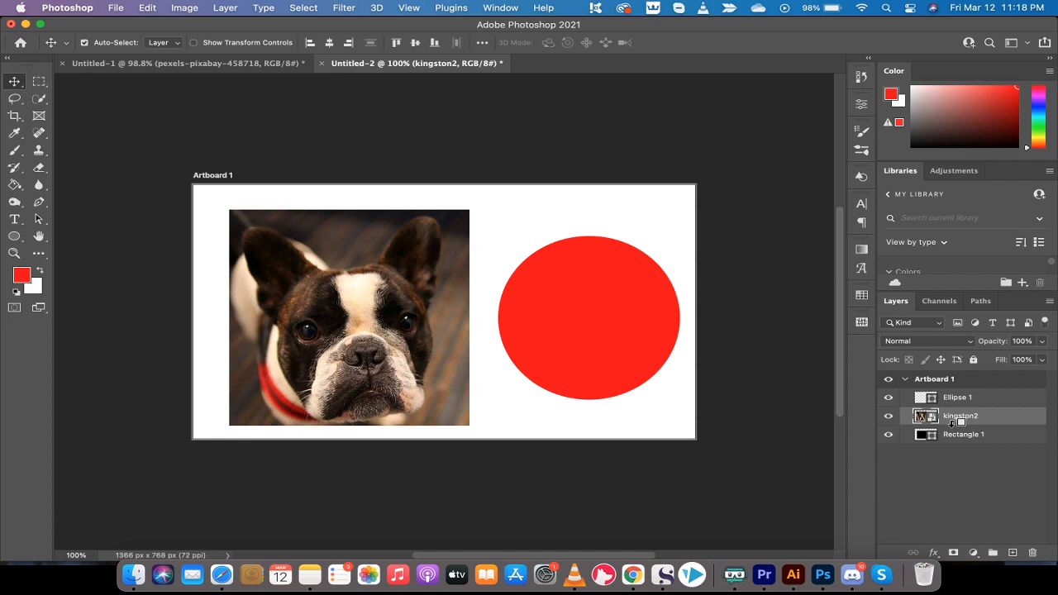
alt+click(953, 423)
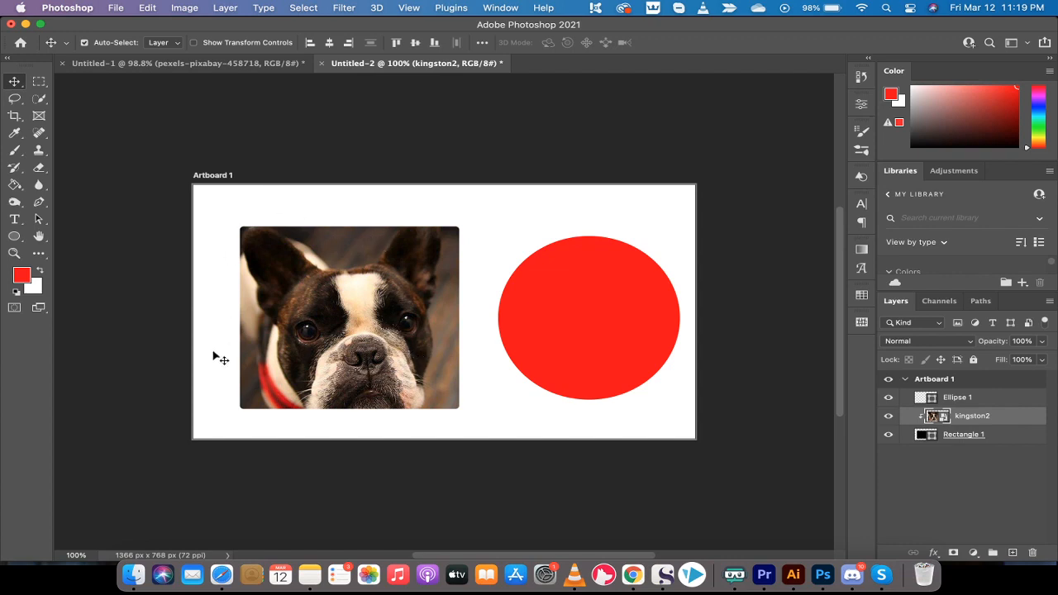
Nudge the clipped dog image slightly within the rectangle.
click(372, 164)
click(349, 293)
mouse_move(344, 283)
mouse_down()
mouse_move(337, 255)
mouse_move(349, 289)
mouse_move(349, 279)
mouse_up()
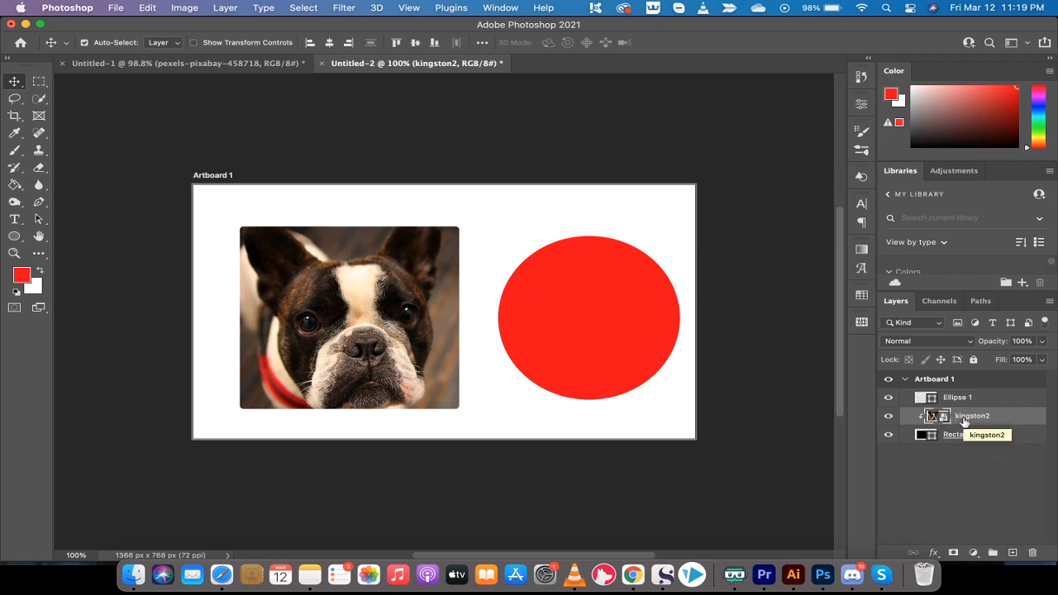
Free-transform the dog image, scaling it down to about 207% so it fits the rectangle, and commit.
key(super+t)
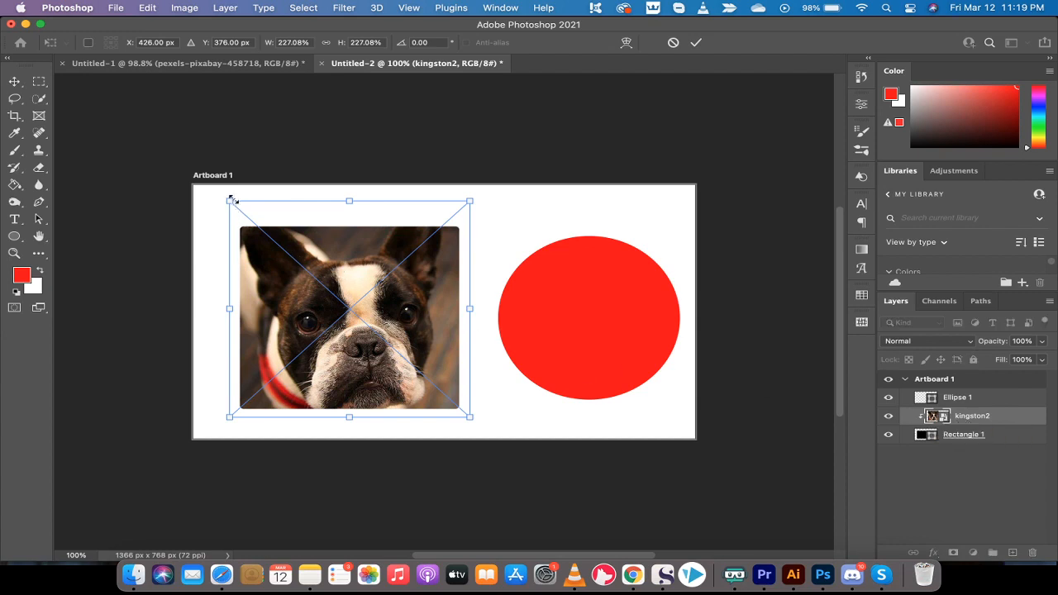
drag(230, 200, 240, 212)
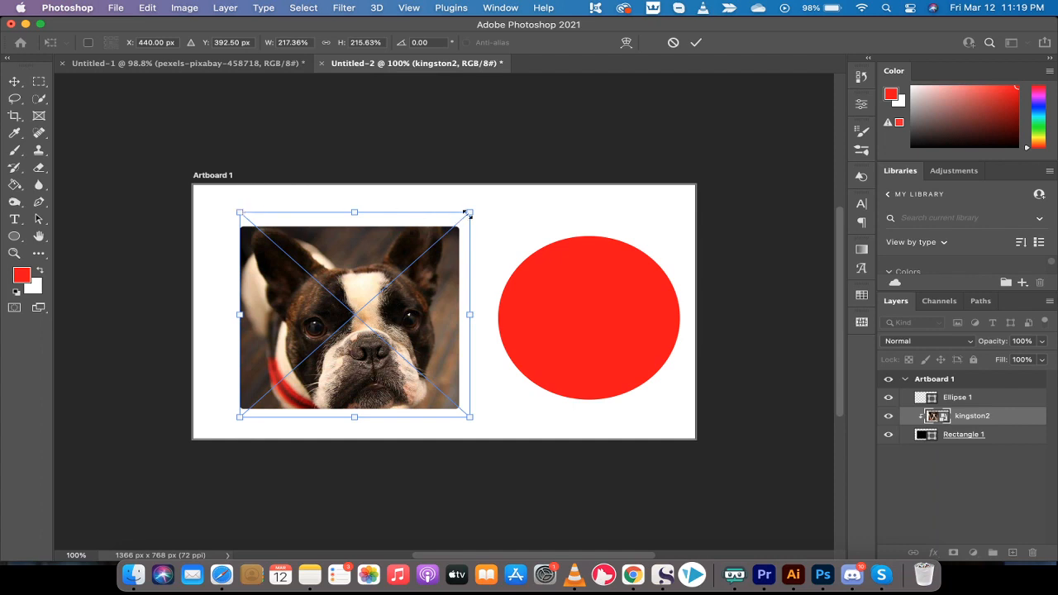
drag(468, 213, 464, 222)
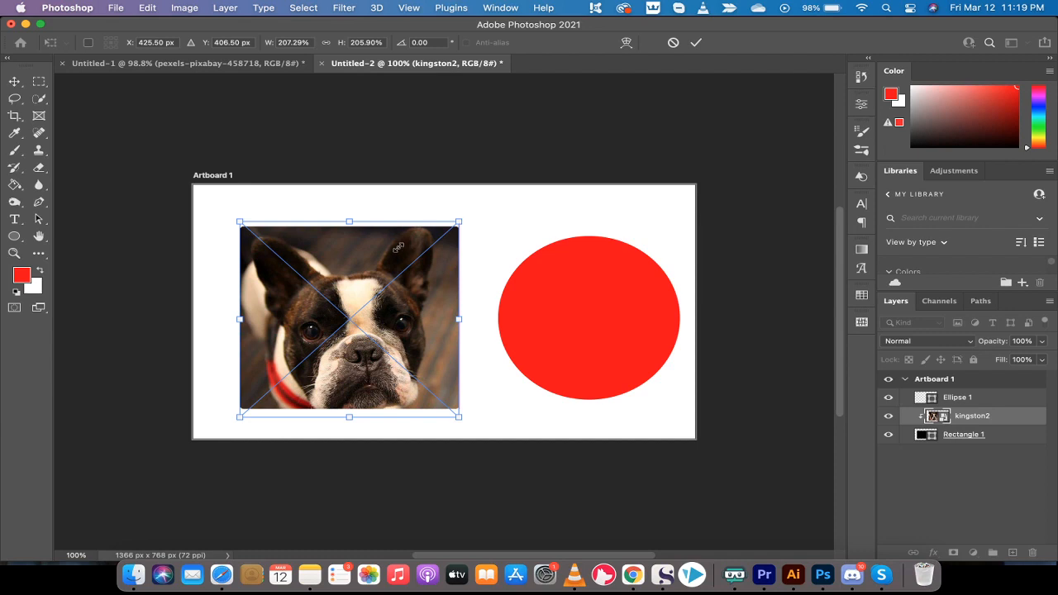
click(14, 83)
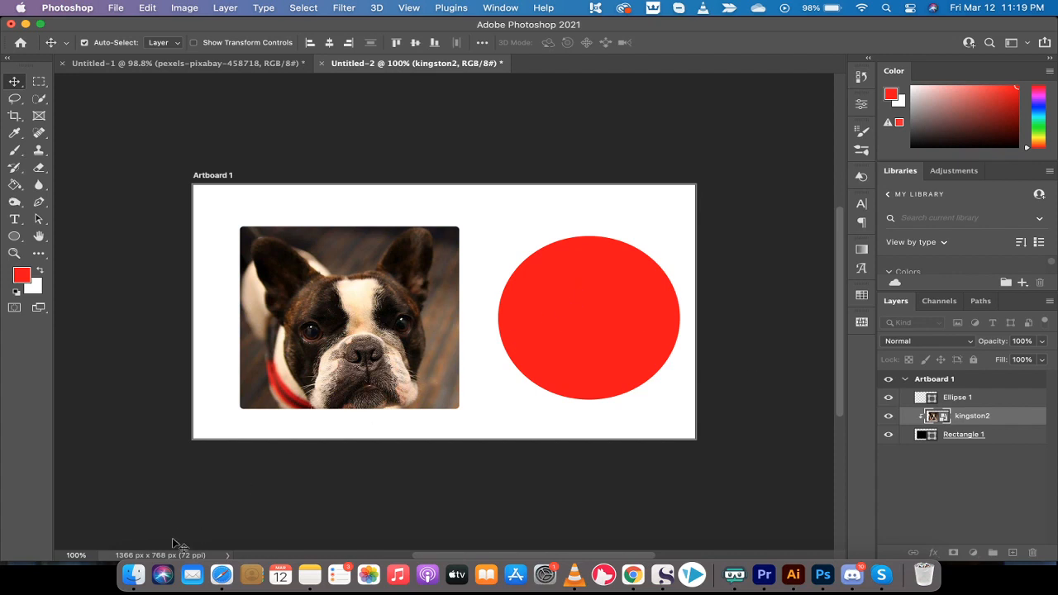
Place the pexels-pixabay-458718.jpg photo from the Pictures folder onto the artboard, accepting the Camera Raw defaults.
click(132, 583)
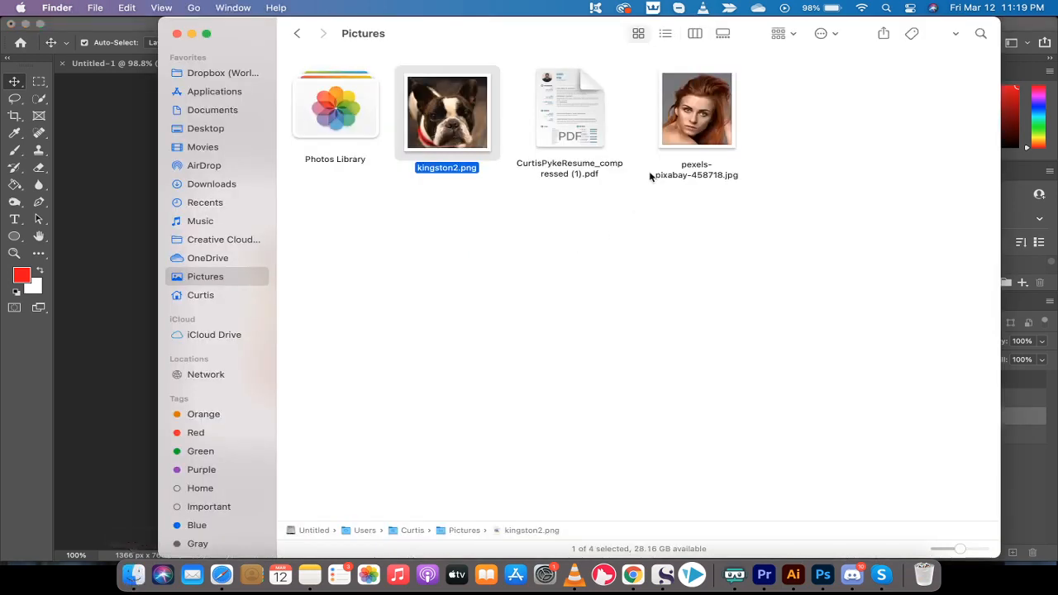
click(688, 145)
drag(708, 120, 597, 303)
key(super+Tab)
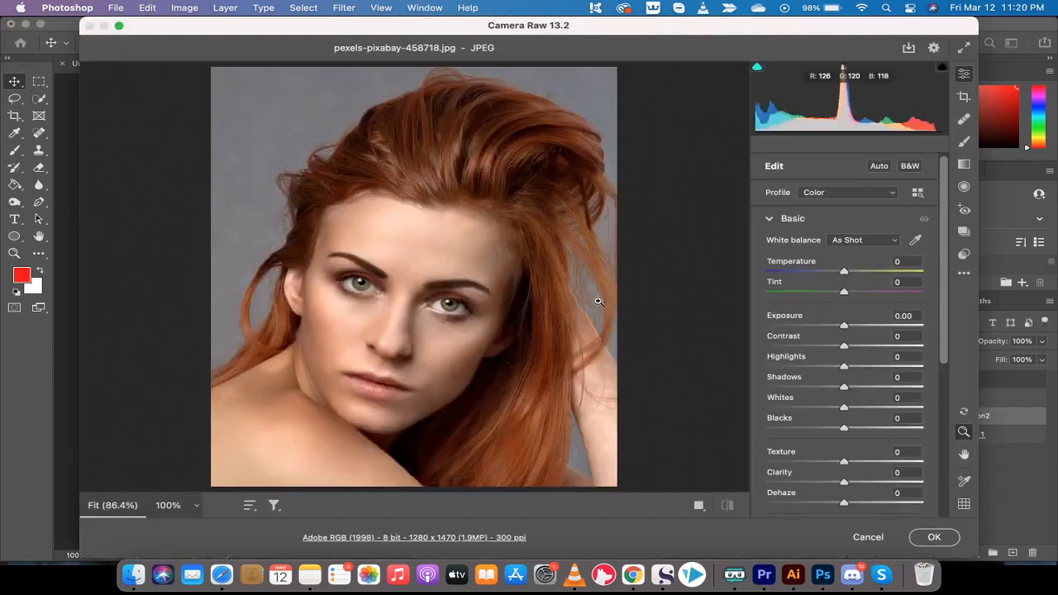
click(932, 538)
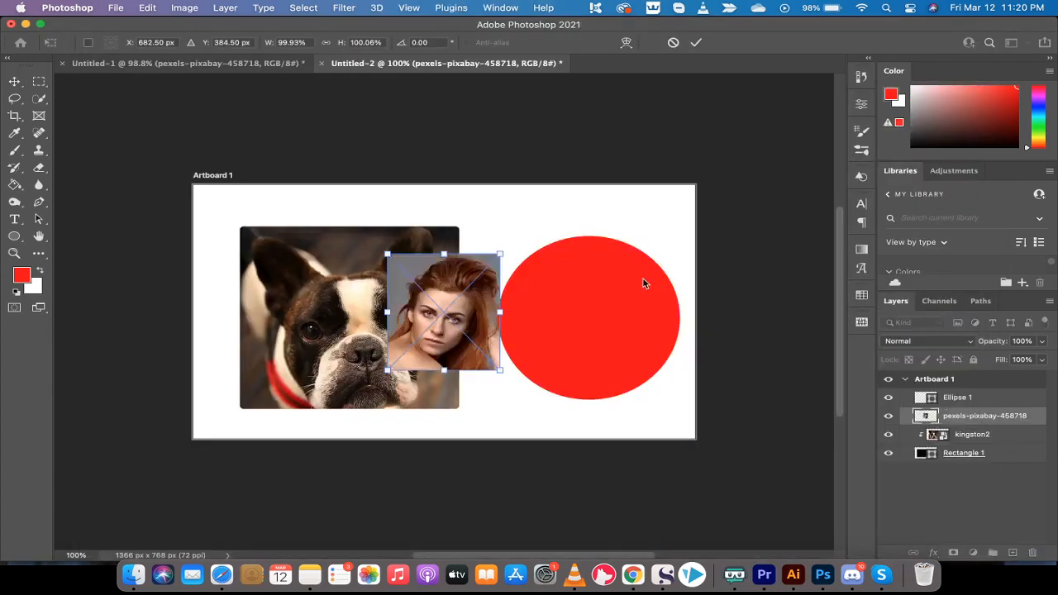
Move the woman photo over the circle and enlarge it to about 168%, then commit the placement.
drag(441, 283, 581, 214)
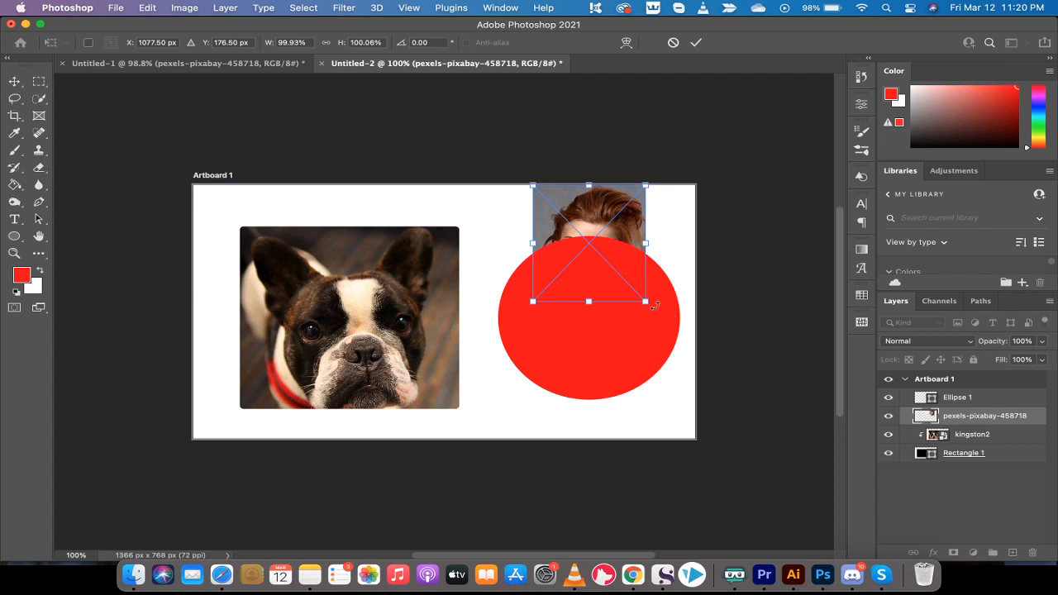
drag(648, 303, 743, 370)
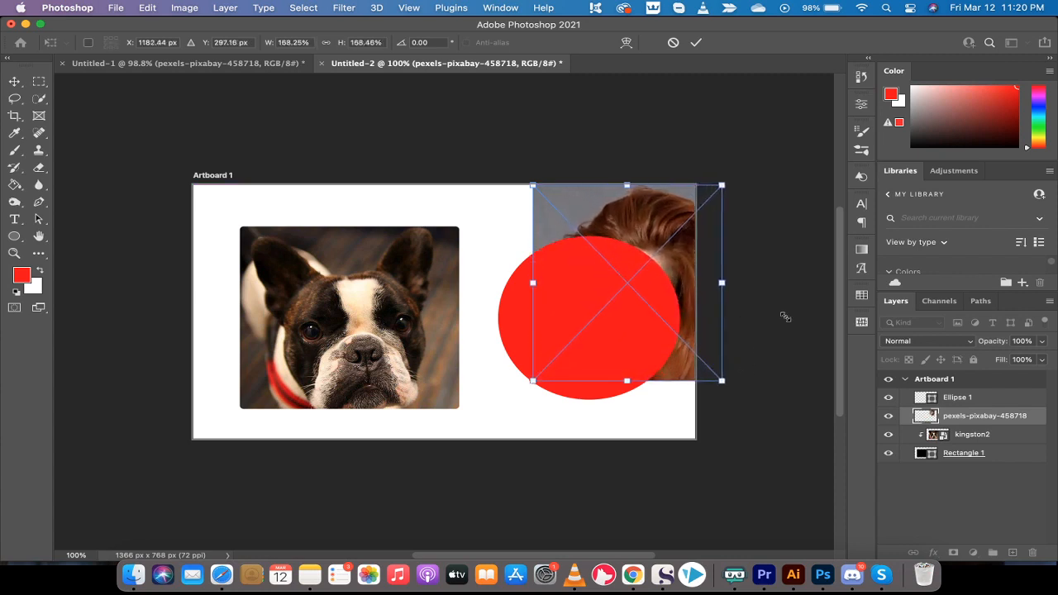
key(Return)
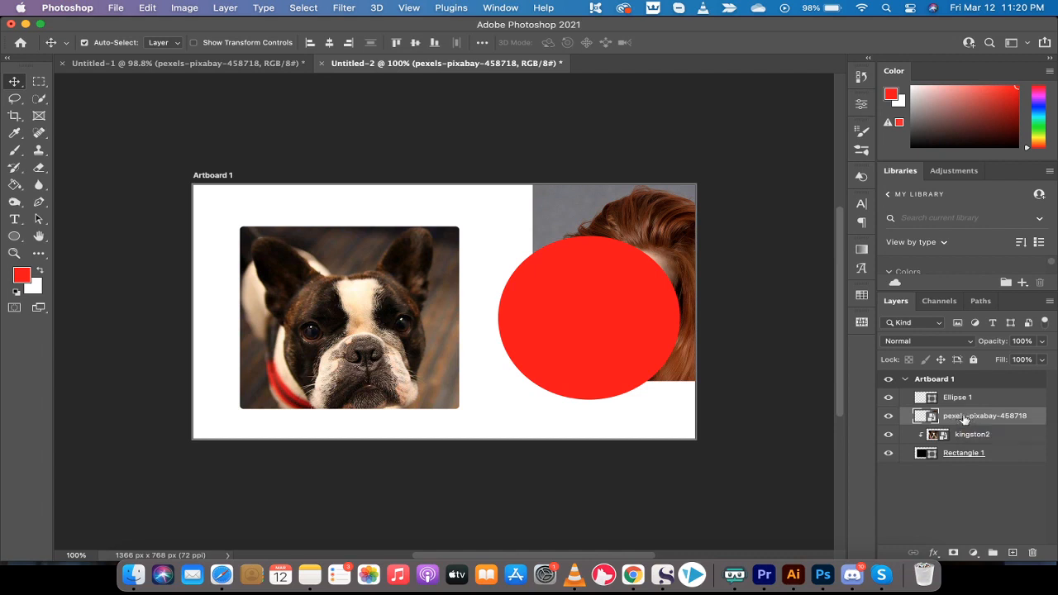
Stack the pexels-pixabay-458718 layer directly above Ellipse 1, center the photo over the circle, and clip it to the ellipse.
drag(963, 419, 963, 397)
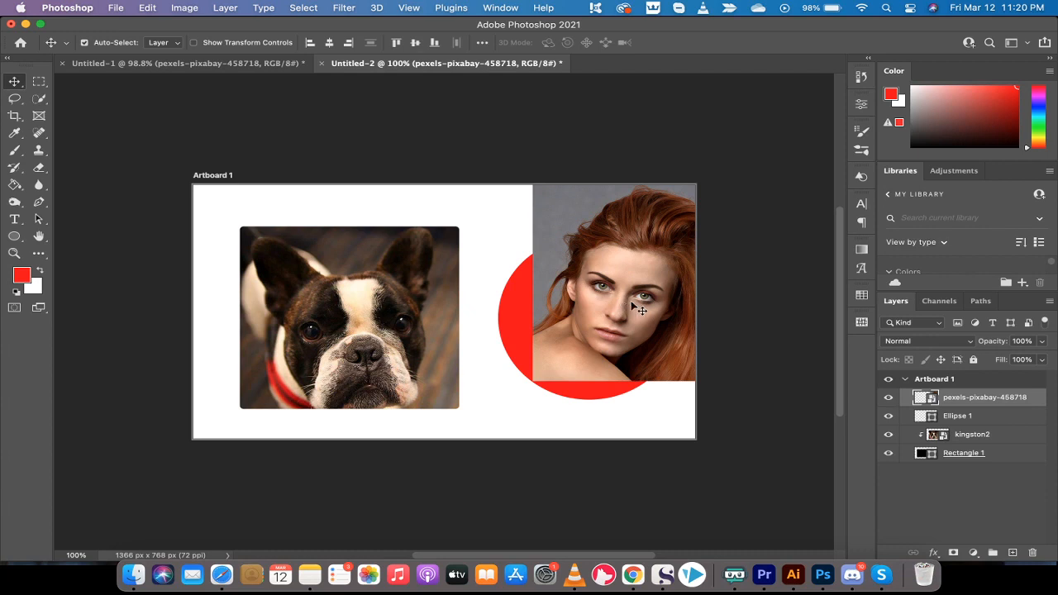
drag(631, 304, 577, 324)
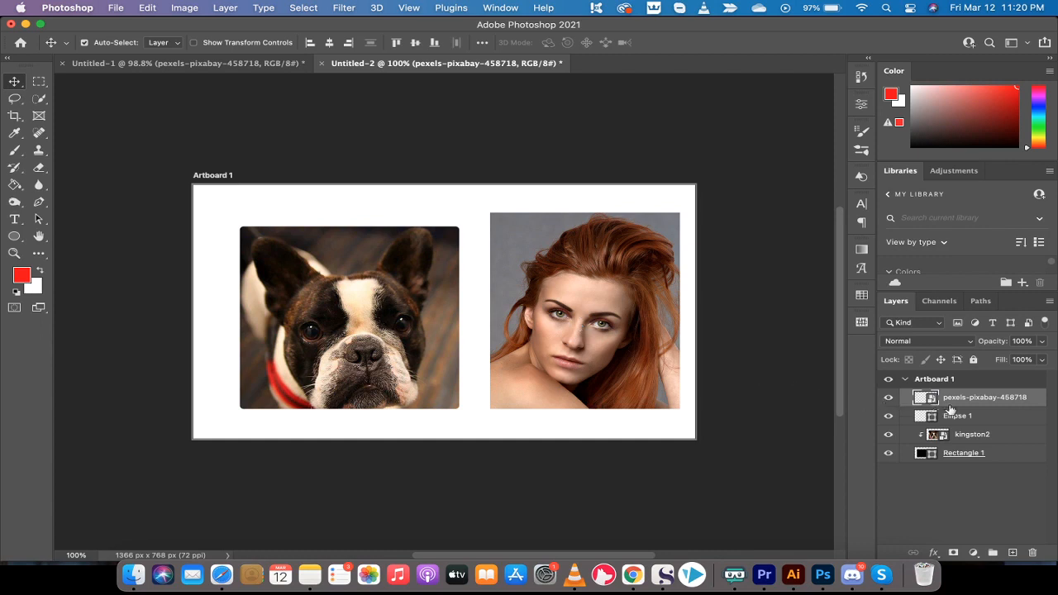
drag(950, 403, 950, 402)
alt+click(951, 405)
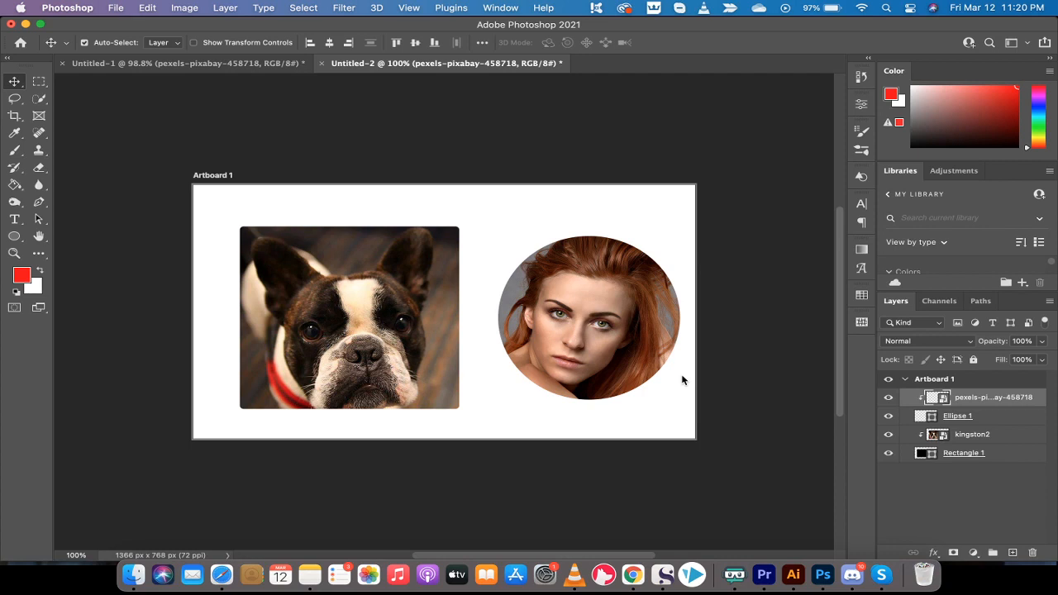